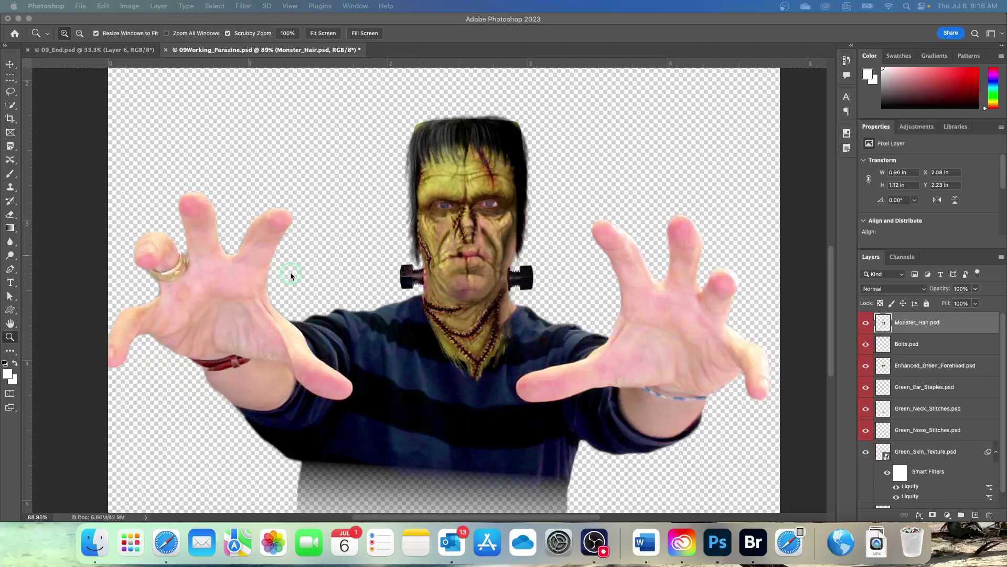
Step: Select the Green_Skin_Texture.psd layer in the Layers panel
{"action": "left_click", "coordinate": [910, 488]}
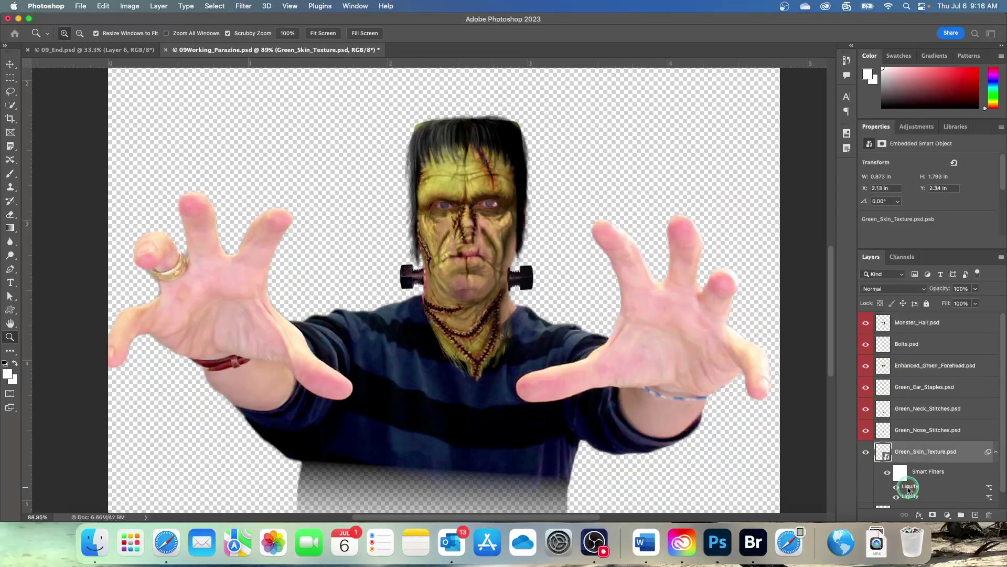
Step: Reopen the skin layer's Liquify smart filter, collapse Face-Aware Liquify and zoom the face preview to 100%
{"action": "double_click", "coordinate": [910, 488]}
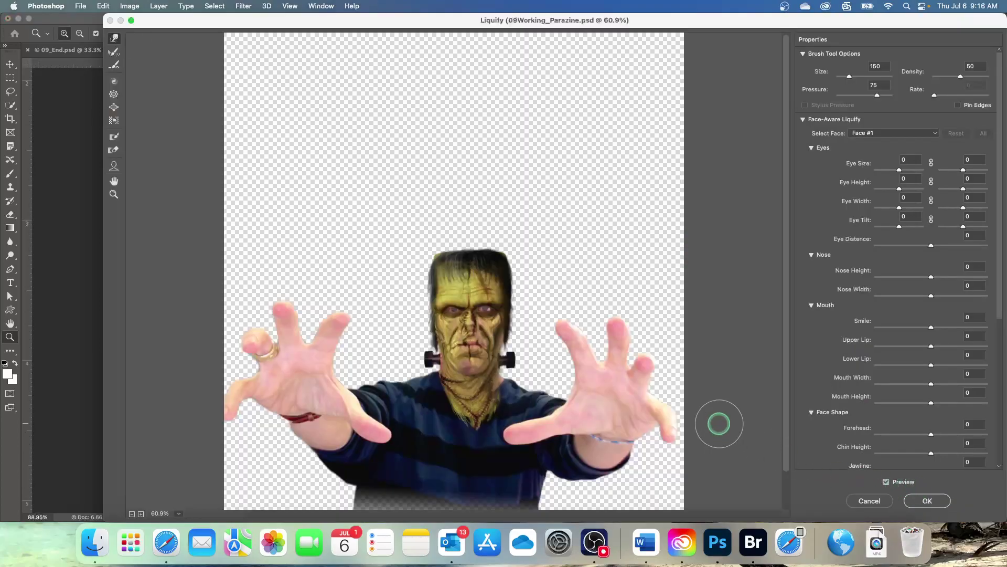
{"action": "left_click_drag", "start_coordinate": [323, 24], "coordinate": [273, 26]}
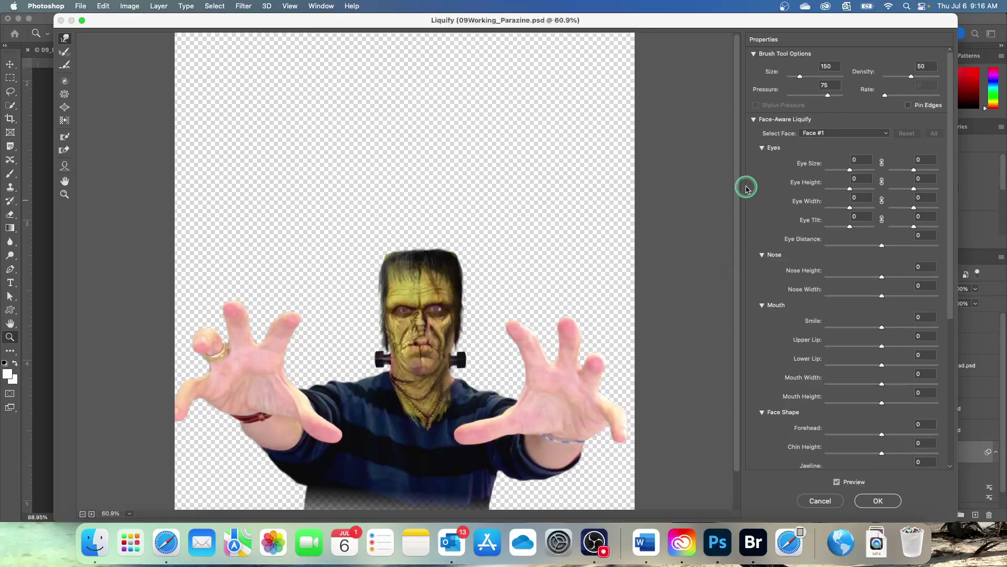
{"action": "left_click", "coordinate": [754, 119]}
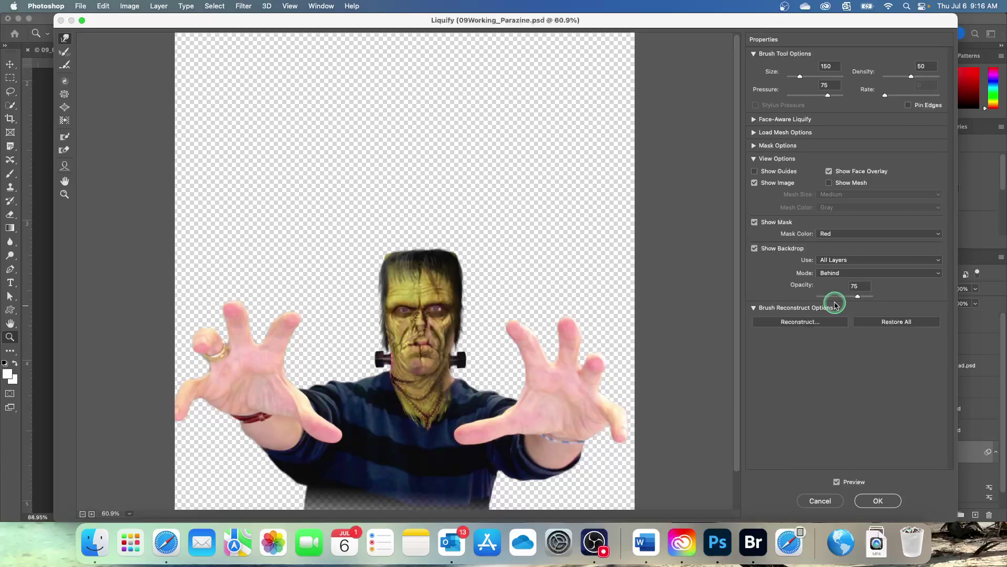
{"action": "left_click", "coordinate": [64, 194]}
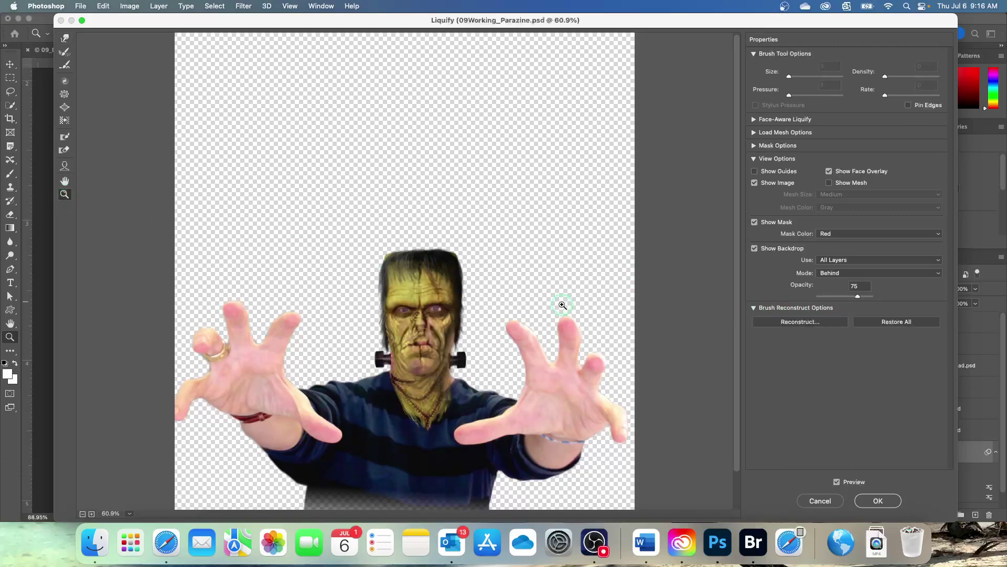
{"action": "left_click", "coordinate": [416, 310]}
{"action": "left_click", "coordinate": [423, 287]}
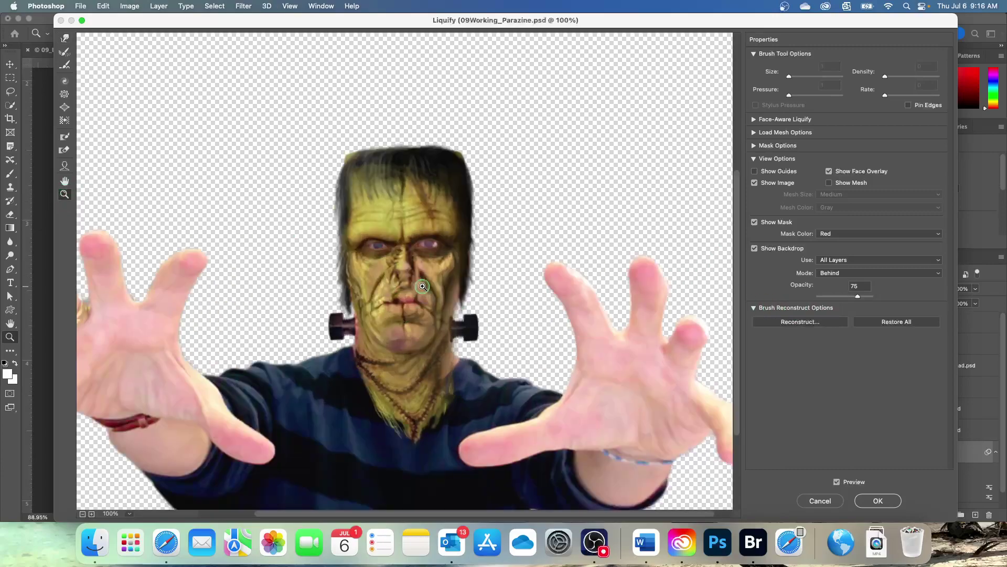
Step: Zoom the Liquify preview to 200% and pucker the monster's left and right eyes smaller
{"action": "left_click", "coordinate": [411, 262]}
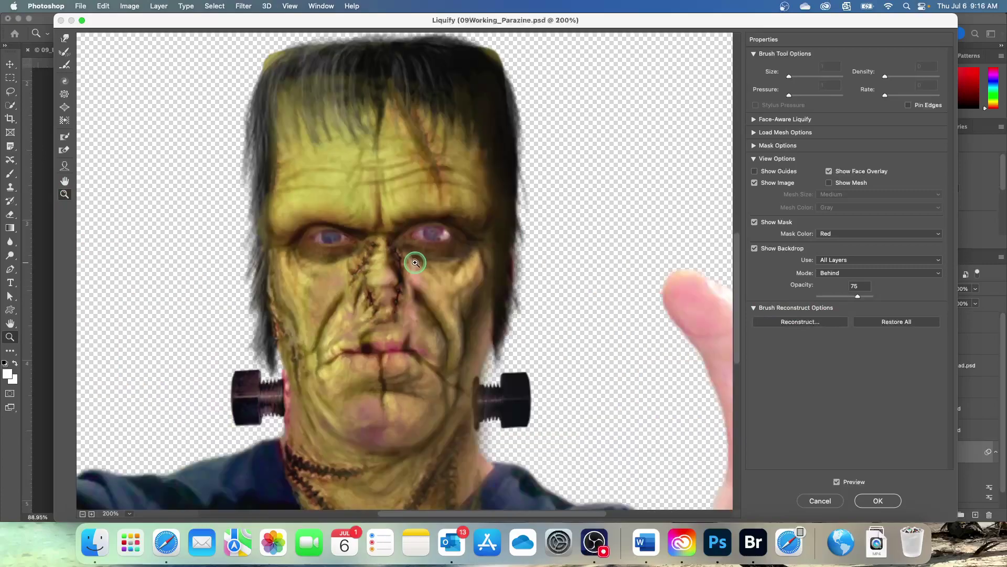
{"action": "left_click", "coordinate": [64, 94]}
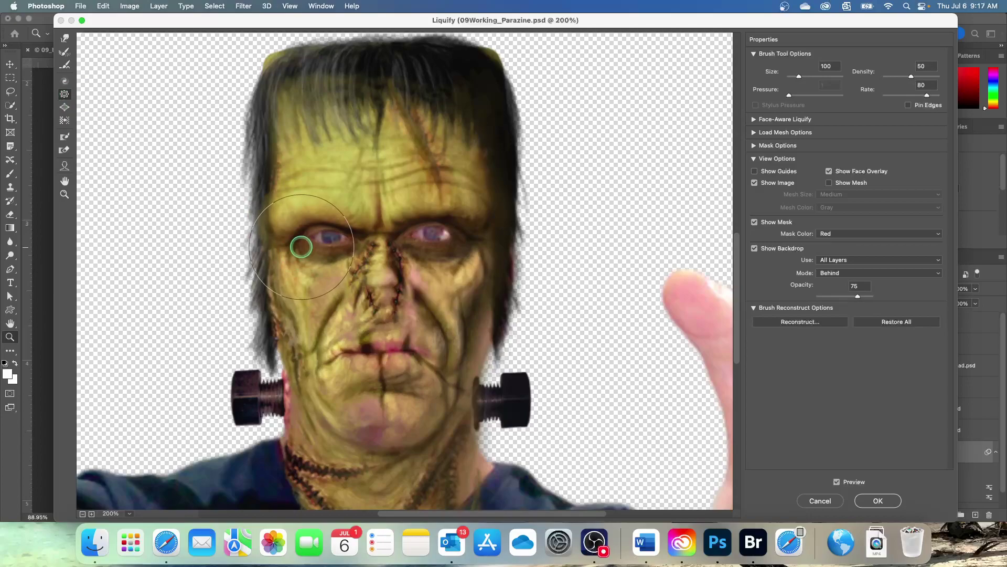
{"action": "left_click_drag", "start_coordinate": [300, 244], "coordinate": [300, 241]}
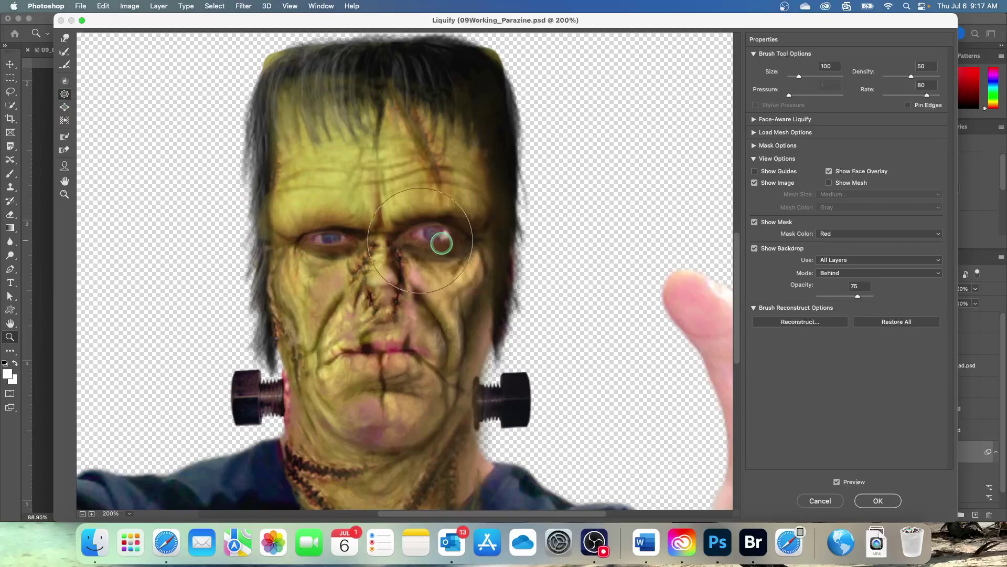
{"action": "left_click_drag", "start_coordinate": [450, 234], "coordinate": [454, 237]}
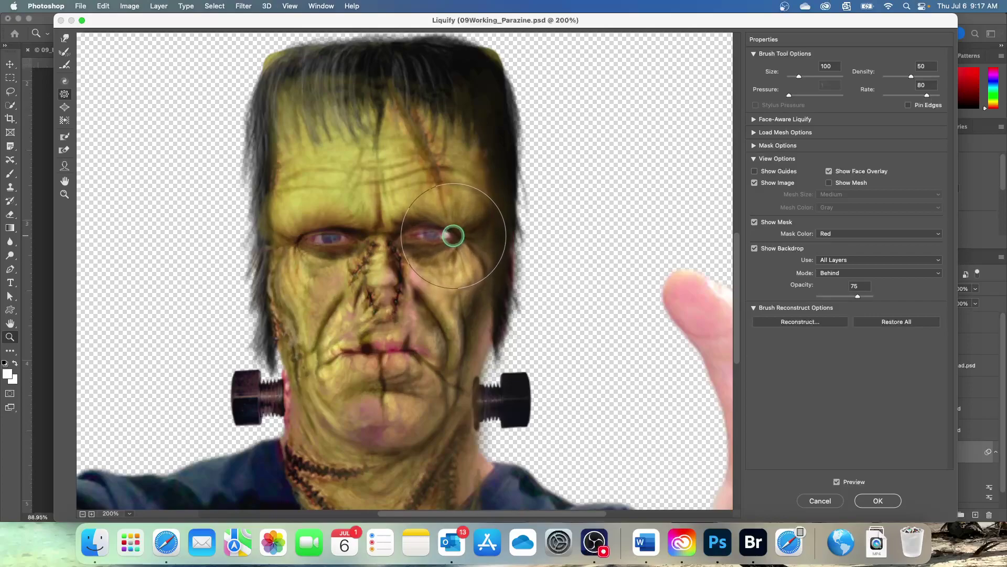
{"action": "key", "text": "alt+space"}
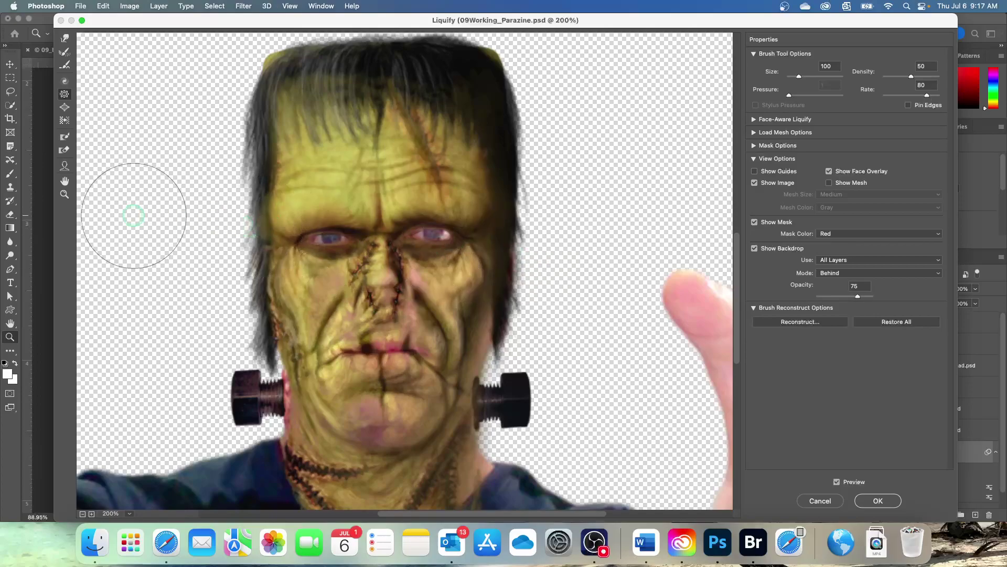
Step: Bloat the forehead over the right brow, then pucker the mouth and nose area
{"action": "left_click", "coordinate": [65, 107]}
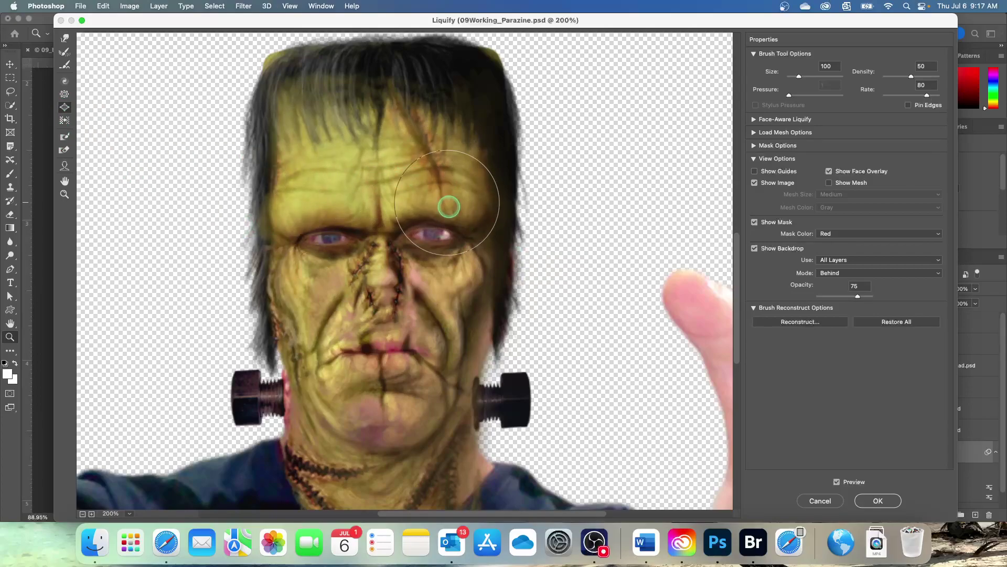
{"action": "mouse_move", "coordinate": [449, 207]}
{"action": "left_mouse_down"}
{"action": "mouse_move", "coordinate": [461, 214]}
{"action": "mouse_move", "coordinate": [416, 202]}
{"action": "mouse_move", "coordinate": [297, 212]}
{"action": "mouse_move", "coordinate": [358, 213]}
{"action": "mouse_move", "coordinate": [384, 273]}
{"action": "mouse_move", "coordinate": [380, 324]}
{"action": "mouse_move", "coordinate": [349, 371]}
{"action": "left_mouse_up"}
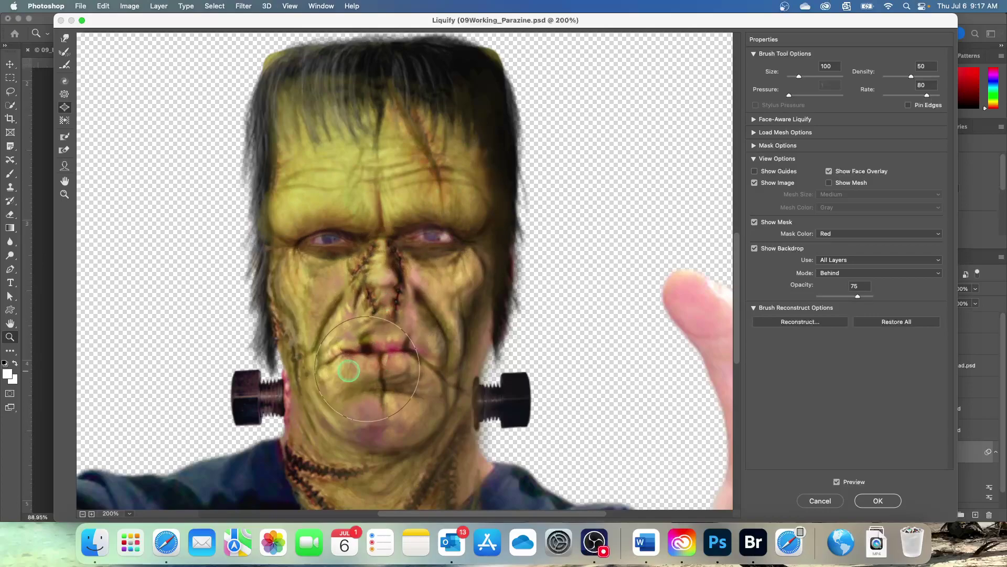
{"action": "left_click", "coordinate": [63, 95]}
{"action": "mouse_move", "coordinate": [414, 341]}
{"action": "left_mouse_down"}
{"action": "mouse_move", "coordinate": [420, 348]}
{"action": "mouse_move", "coordinate": [394, 347]}
{"action": "mouse_move", "coordinate": [405, 354]}
{"action": "mouse_move", "coordinate": [367, 353]}
{"action": "mouse_move", "coordinate": [439, 348]}
{"action": "mouse_move", "coordinate": [544, 362]}
{"action": "left_mouse_up"}
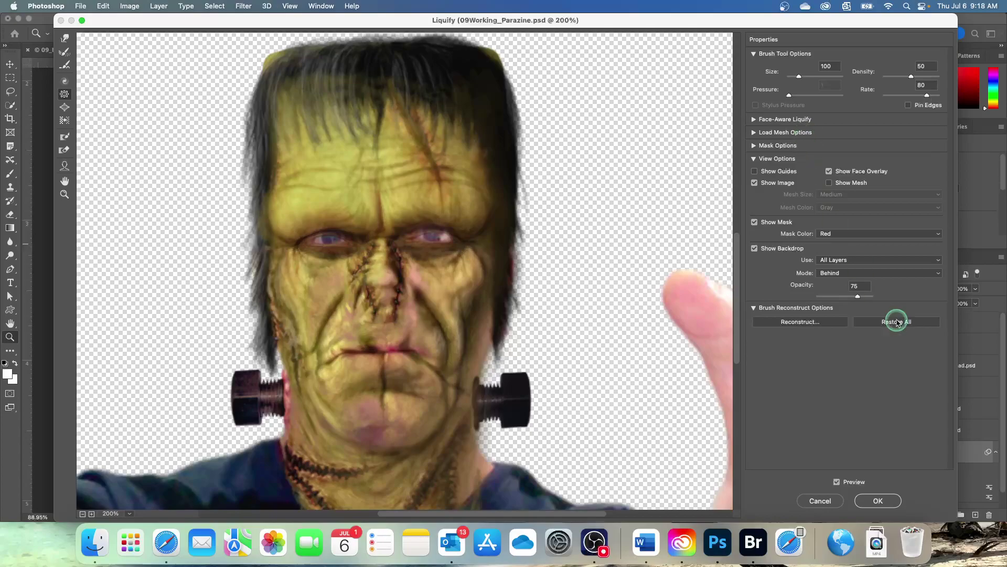
Step: Commit the Liquify warps with OK and add an empty Layer 1 above Franken.psd
{"action": "left_click", "coordinate": [878, 500]}
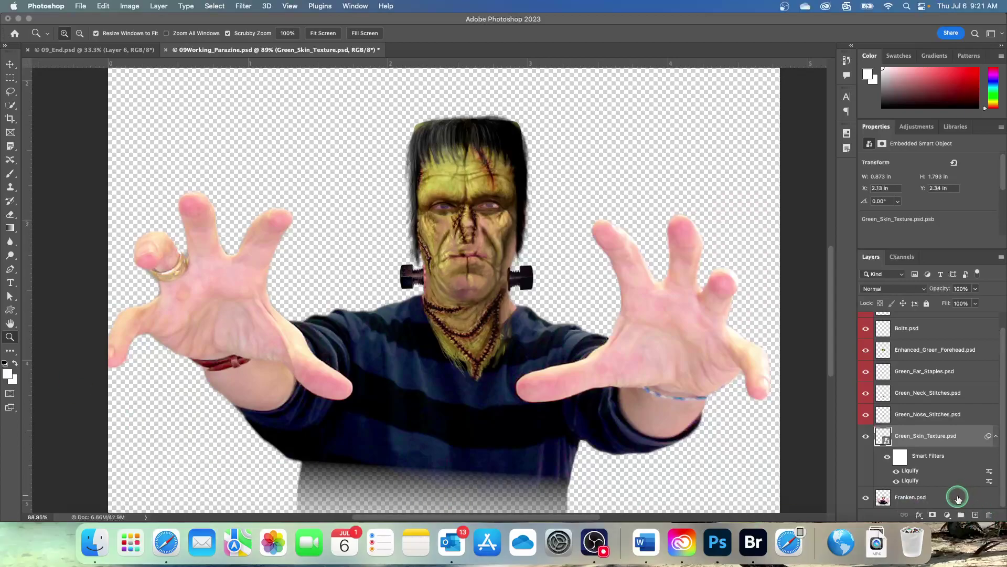
{"action": "left_click", "coordinate": [957, 497]}
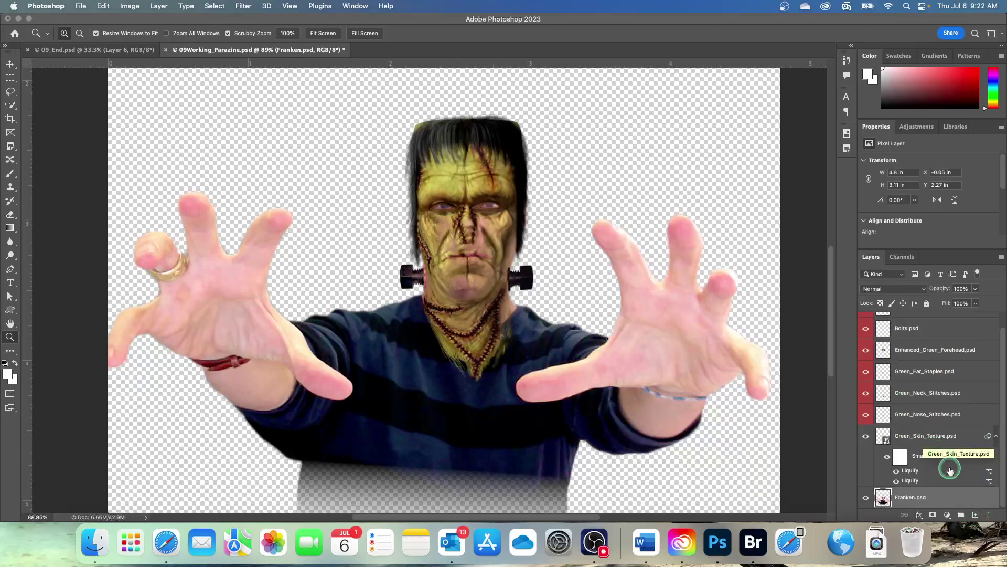
{"action": "left_click", "coordinate": [976, 514]}
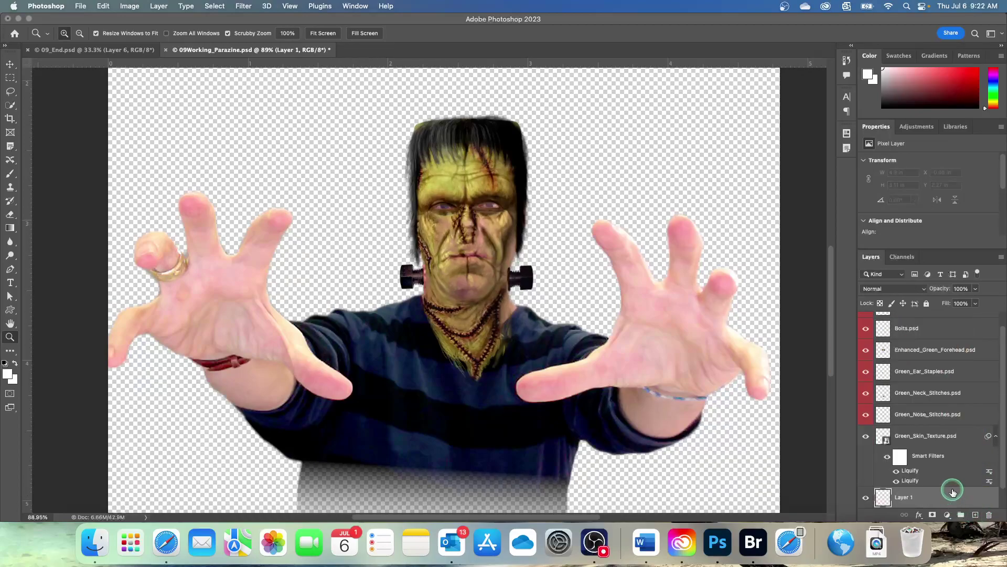
Step: Set Layer 1's blending mode to Color from the Layers panel dropdown
{"action": "scroll", "coordinate": [953, 492], "scroll_direction": "down", "scroll_amount": 1}
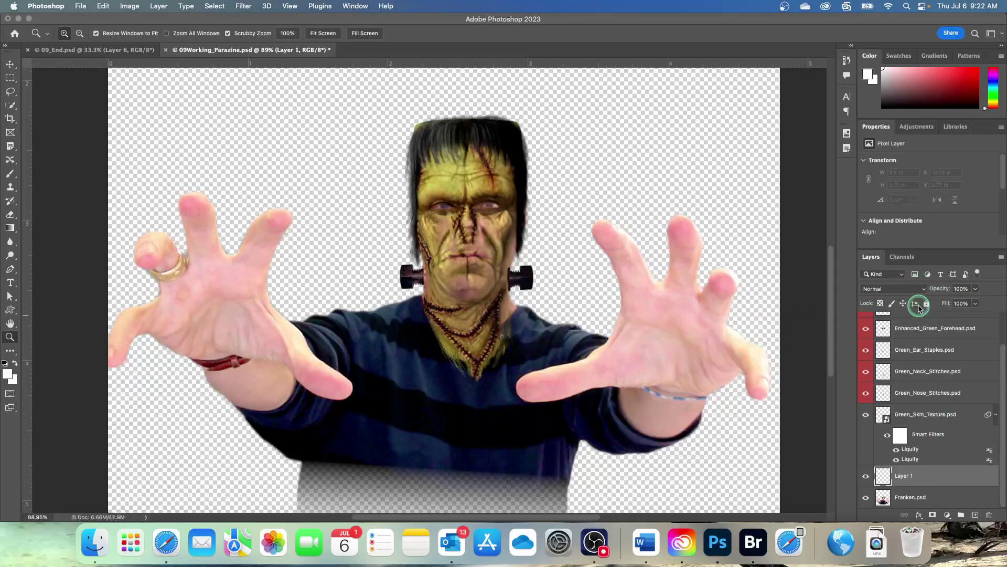
{"action": "left_click", "coordinate": [922, 290]}
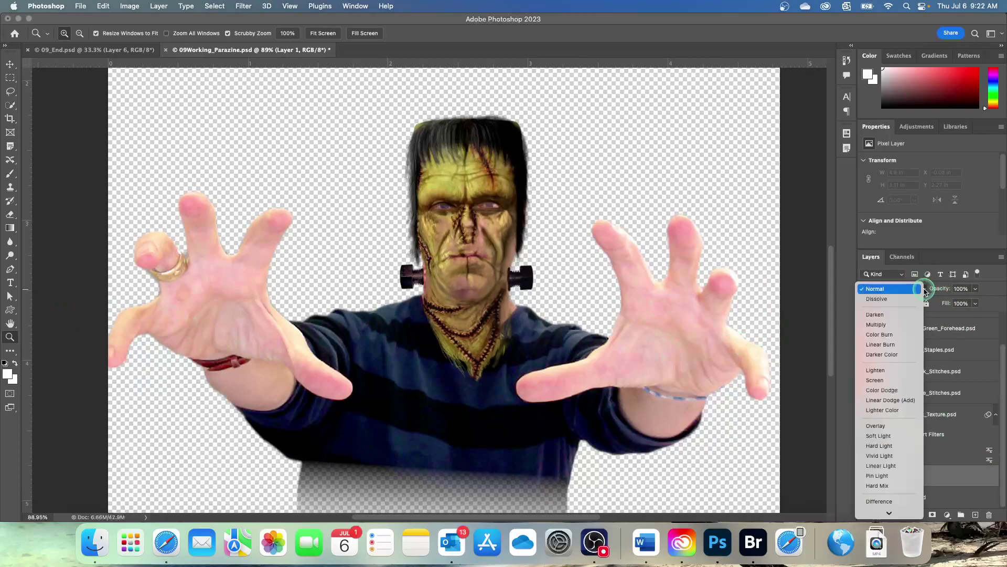
{"action": "scroll", "coordinate": [892, 325], "scroll_direction": "down", "scroll_amount": 3}
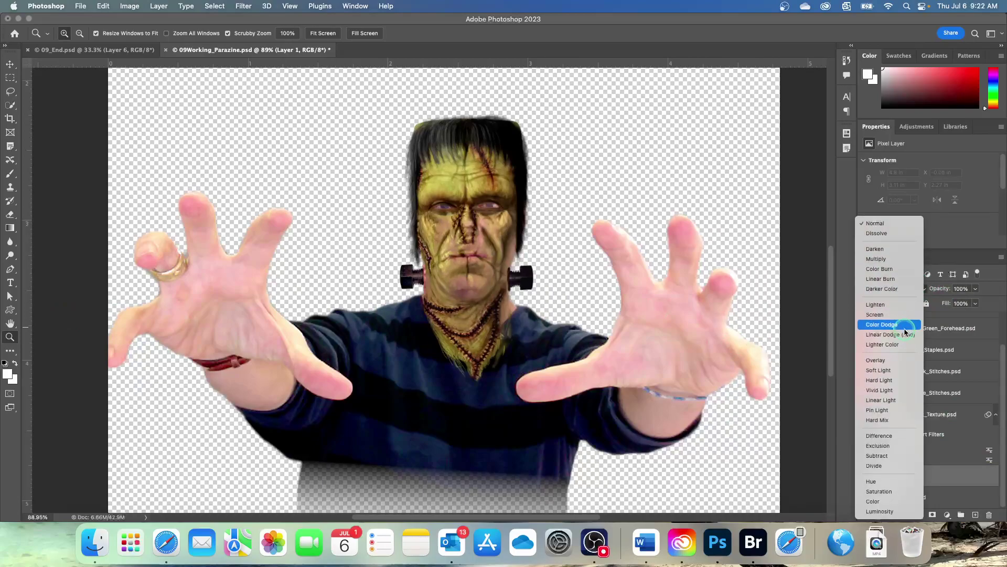
{"action": "left_click", "coordinate": [869, 502]}
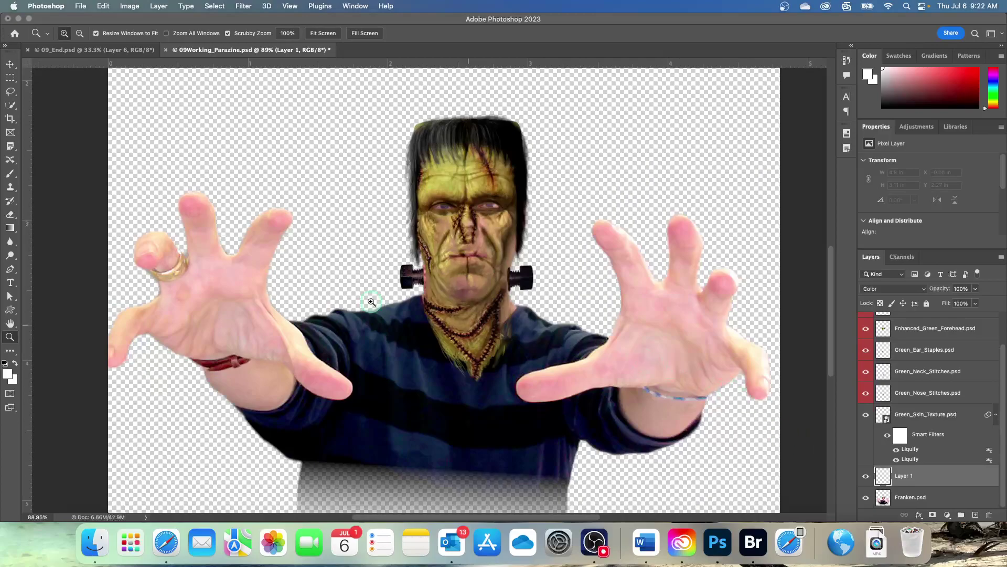
Step: Pick the Brush tool with a 60 px Soft Round tip at 0% hardness
{"action": "left_click", "coordinate": [11, 175]}
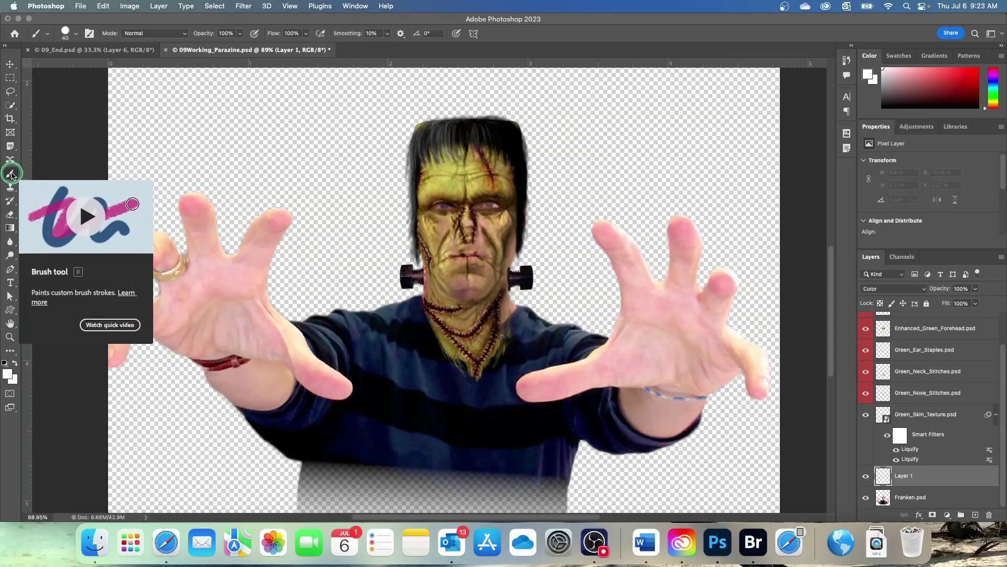
{"action": "left_click", "coordinate": [67, 36]}
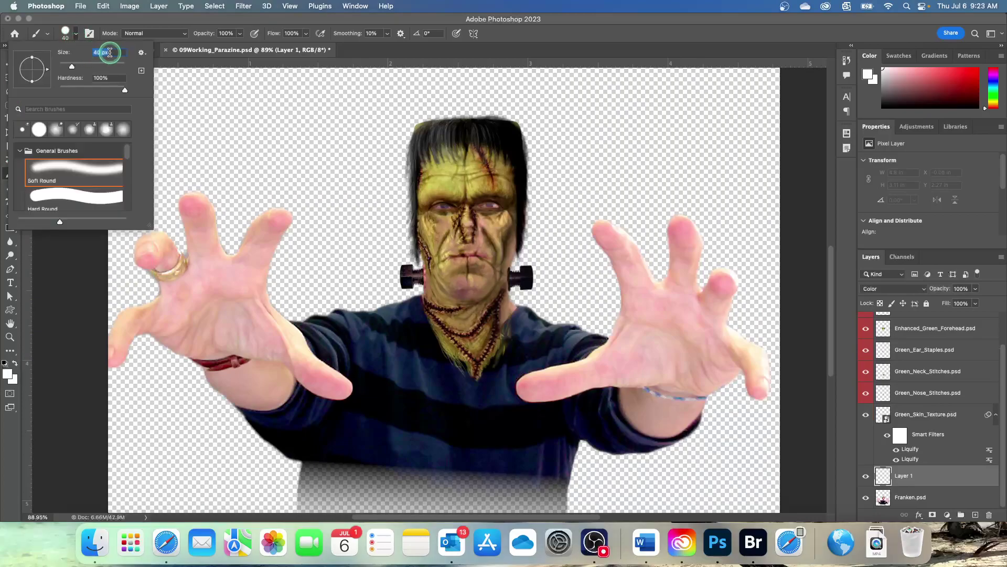
{"action": "type", "text": "60"}
{"action": "key", "text": "Return"}
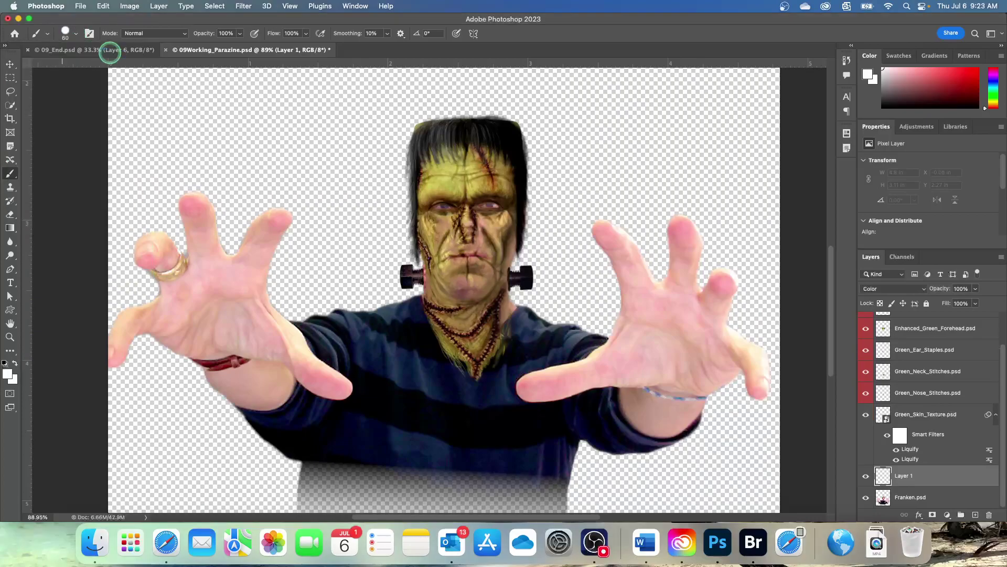
{"action": "left_click", "coordinate": [81, 35]}
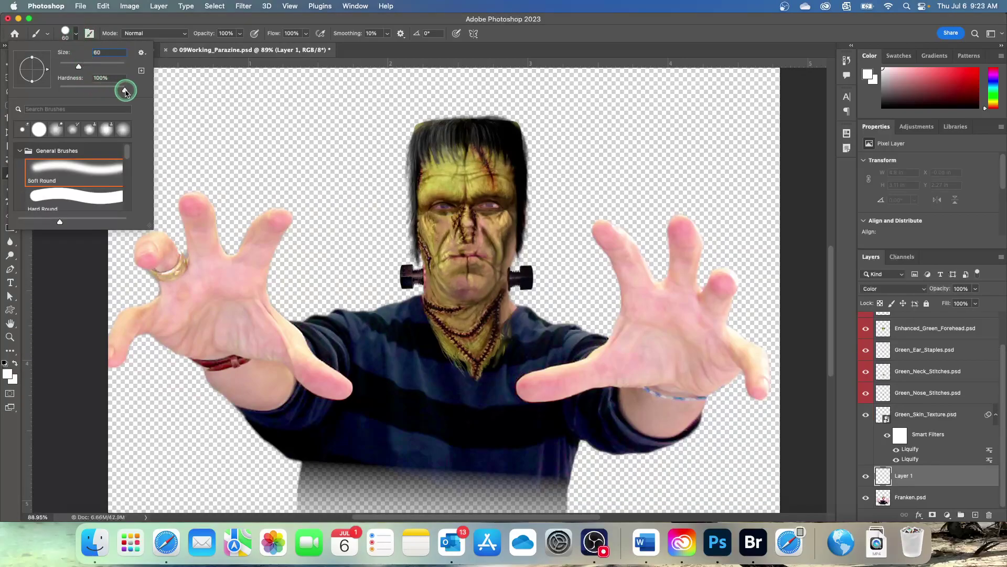
{"action": "left_click_drag", "start_coordinate": [125, 90], "coordinate": [53, 90]}
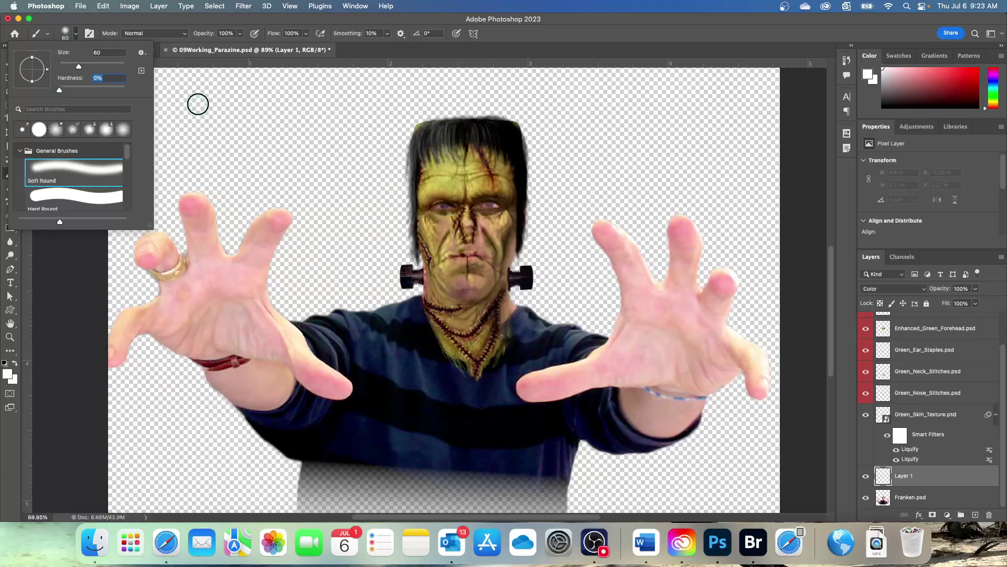
{"action": "key", "text": "Return"}
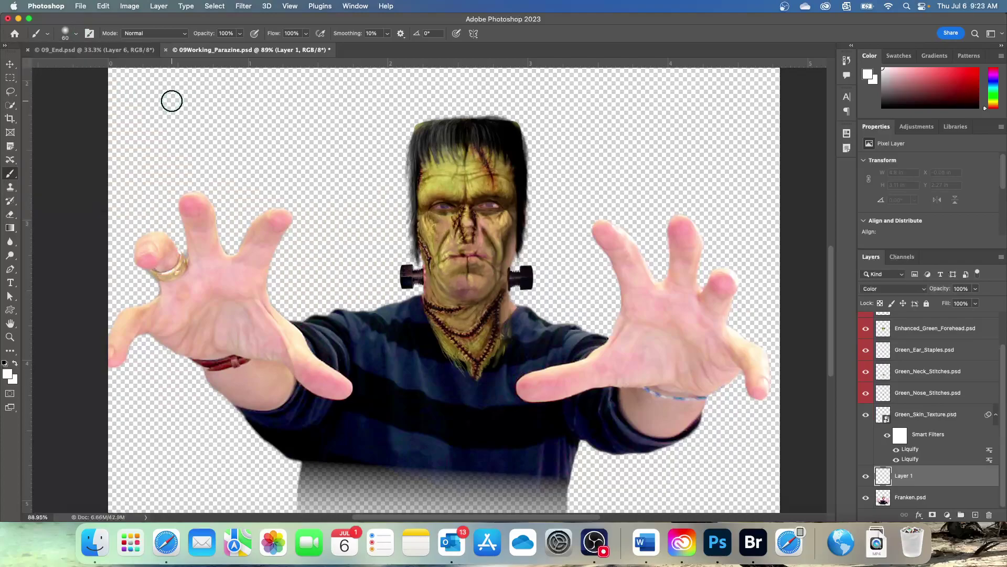
Step: Sample the yellow-green skin tone from the monster's forehead as the foreground colour
{"action": "left_click", "coordinate": [441, 183], "text": "alt"}
{"action": "left_click_drag", "start_coordinate": [448, 176], "coordinate": [447, 170]}
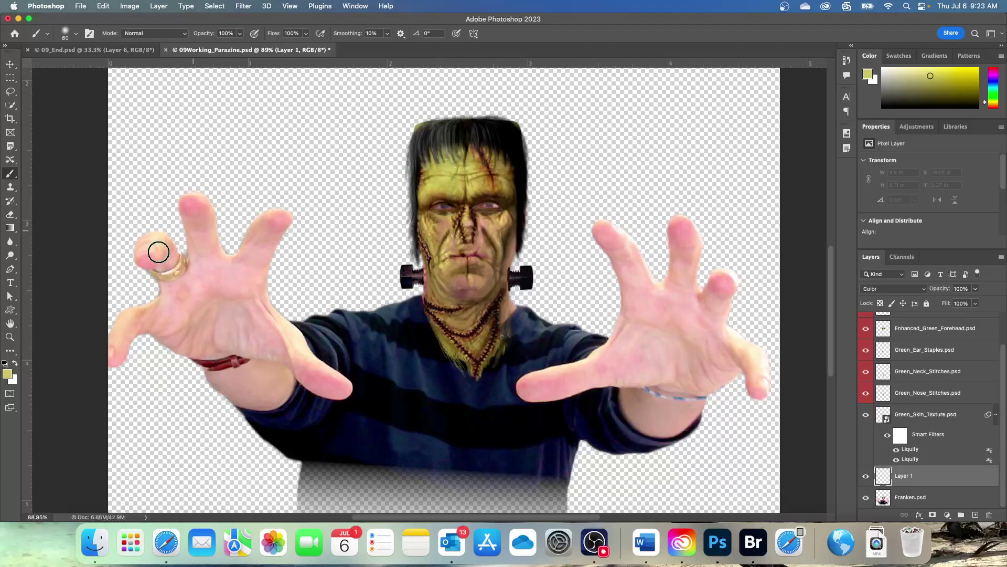
{"action": "left_click", "coordinate": [7, 374]}
Step: Load the Franken.psd layer's pixels as a selection of the figure's outline
{"action": "left_click", "coordinate": [883, 497], "text": "super"}
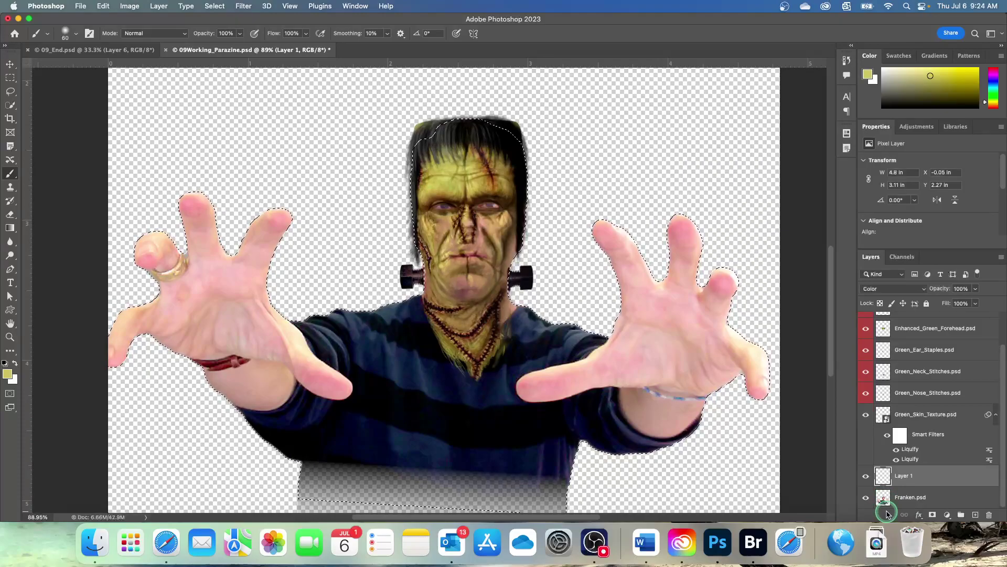
{"action": "scroll", "coordinate": [887, 513], "scroll_direction": "down", "scroll_amount": 1}
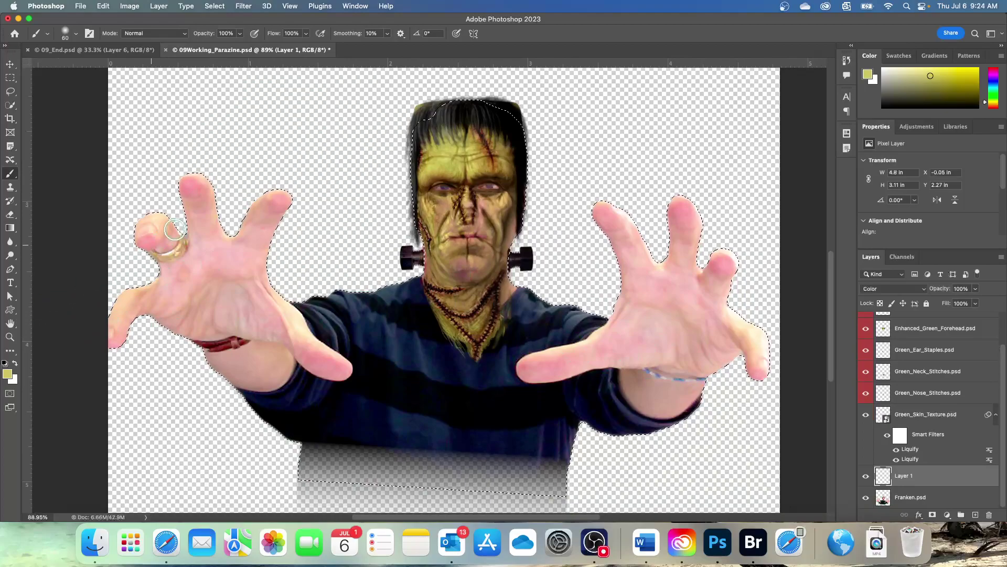
{"action": "left_click", "coordinate": [290, 5]}
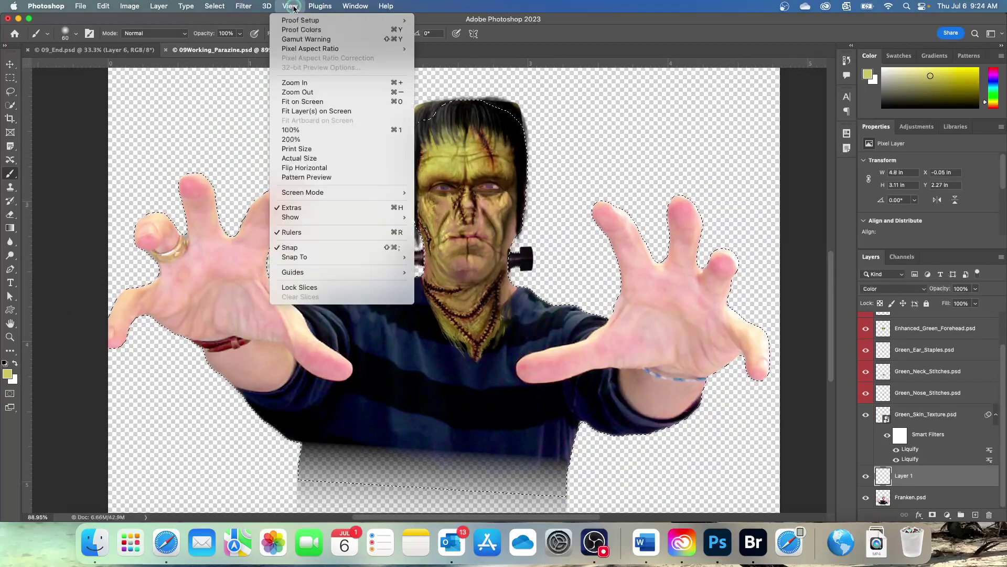
Step: Fit the whole monster composite in the window with View > Fit on Screen
{"action": "left_click", "coordinate": [294, 102]}
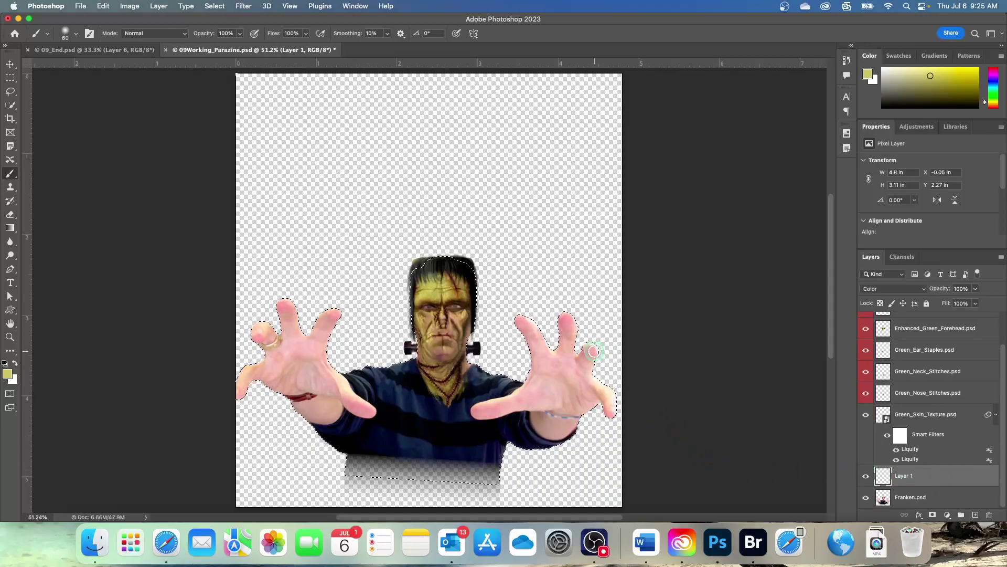
Step: Paint the right-side hand's fingers, palm and thumb yellow-green on Layer 1, undoing one stray stroke
{"action": "mouse_move", "coordinate": [594, 352]}
{"action": "left_mouse_down"}
{"action": "mouse_move", "coordinate": [587, 367]}
{"action": "mouse_move", "coordinate": [598, 405]}
{"action": "mouse_move", "coordinate": [607, 396]}
{"action": "mouse_move", "coordinate": [609, 408]}
{"action": "left_mouse_up"}
{"action": "left_click_drag", "start_coordinate": [581, 329], "coordinate": [572, 318]}
{"action": "mouse_move", "coordinate": [526, 324]}
{"action": "left_mouse_down"}
{"action": "mouse_move", "coordinate": [551, 367]}
{"action": "mouse_move", "coordinate": [562, 352]}
{"action": "mouse_move", "coordinate": [550, 367]}
{"action": "mouse_move", "coordinate": [558, 352]}
{"action": "mouse_move", "coordinate": [581, 357]}
{"action": "mouse_move", "coordinate": [576, 374]}
{"action": "mouse_move", "coordinate": [575, 349]}
{"action": "mouse_move", "coordinate": [561, 341]}
{"action": "mouse_move", "coordinate": [581, 408]}
{"action": "mouse_move", "coordinate": [587, 386]}
{"action": "mouse_move", "coordinate": [581, 418]}
{"action": "mouse_move", "coordinate": [556, 432]}
{"action": "mouse_move", "coordinate": [541, 422]}
{"action": "mouse_move", "coordinate": [542, 412]}
{"action": "mouse_move", "coordinate": [578, 413]}
{"action": "mouse_move", "coordinate": [564, 413]}
{"action": "mouse_move", "coordinate": [567, 393]}
{"action": "mouse_move", "coordinate": [547, 398]}
{"action": "mouse_move", "coordinate": [555, 387]}
{"action": "mouse_move", "coordinate": [546, 358]}
{"action": "mouse_move", "coordinate": [527, 386]}
{"action": "mouse_move", "coordinate": [536, 386]}
{"action": "mouse_move", "coordinate": [479, 409]}
{"action": "left_mouse_up"}
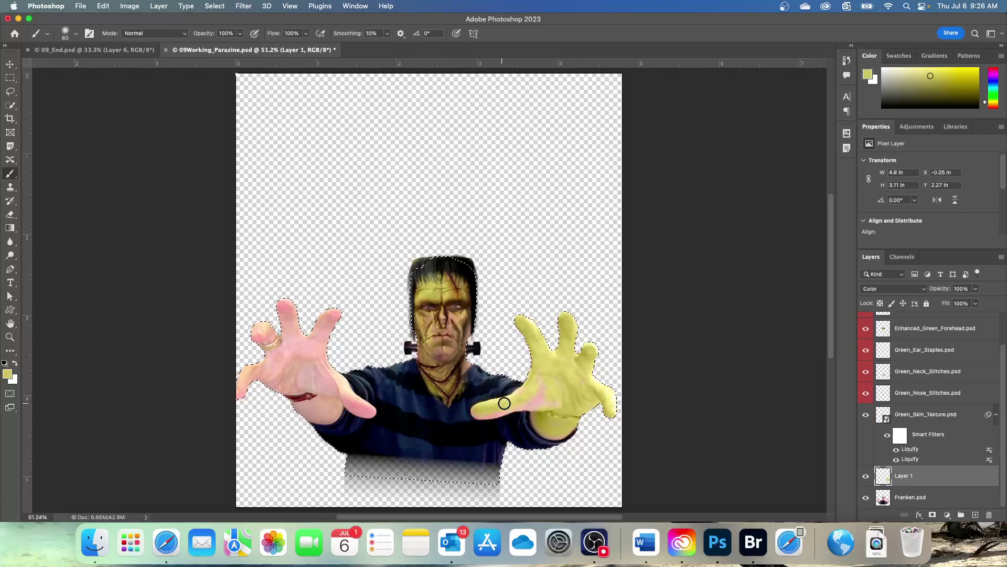
{"action": "key", "text": "super+z"}
{"action": "mouse_move", "coordinate": [519, 397]}
{"action": "left_mouse_down"}
{"action": "mouse_move", "coordinate": [544, 404]}
{"action": "mouse_move", "coordinate": [547, 387]}
{"action": "mouse_move", "coordinate": [535, 386]}
{"action": "mouse_move", "coordinate": [585, 382]}
{"action": "mouse_move", "coordinate": [578, 407]}
{"action": "mouse_move", "coordinate": [479, 414]}
{"action": "left_mouse_up"}
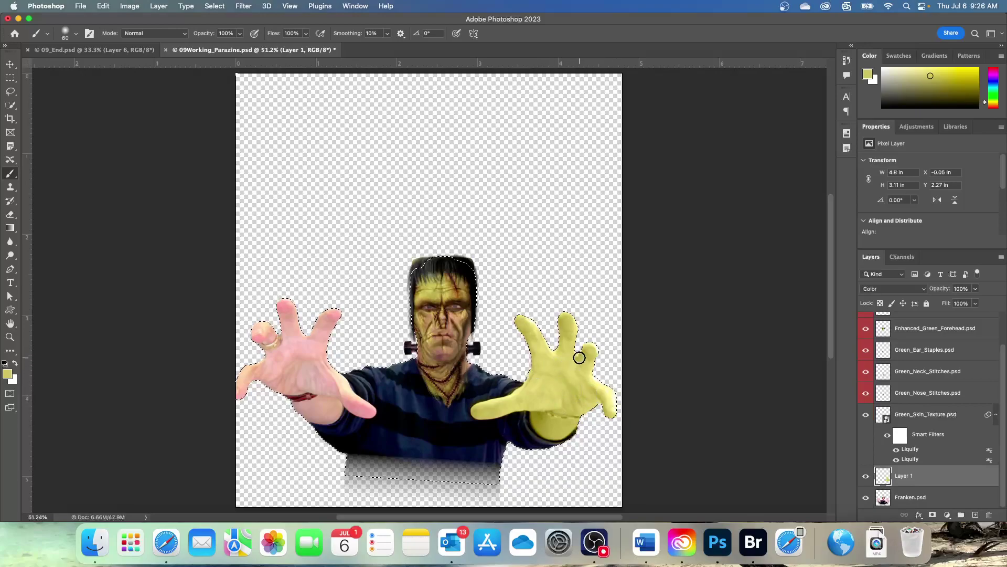
Step: Paint the left-side hand's fingertips, thumb and lower palm yellow-green on Layer 1
{"action": "left_click_drag", "start_coordinate": [315, 350], "coordinate": [306, 346]}
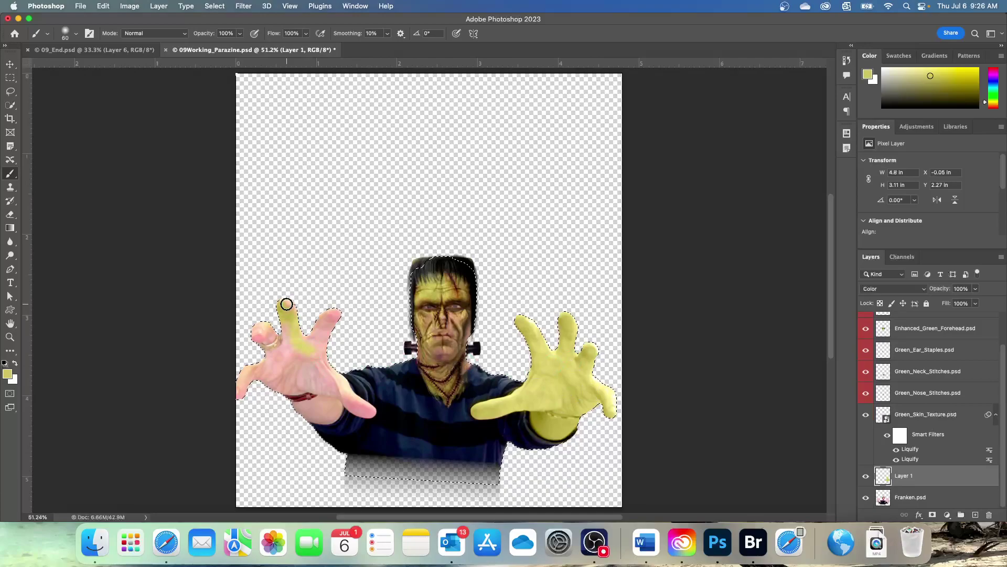
{"action": "left_click_drag", "start_coordinate": [286, 304], "coordinate": [291, 308]}
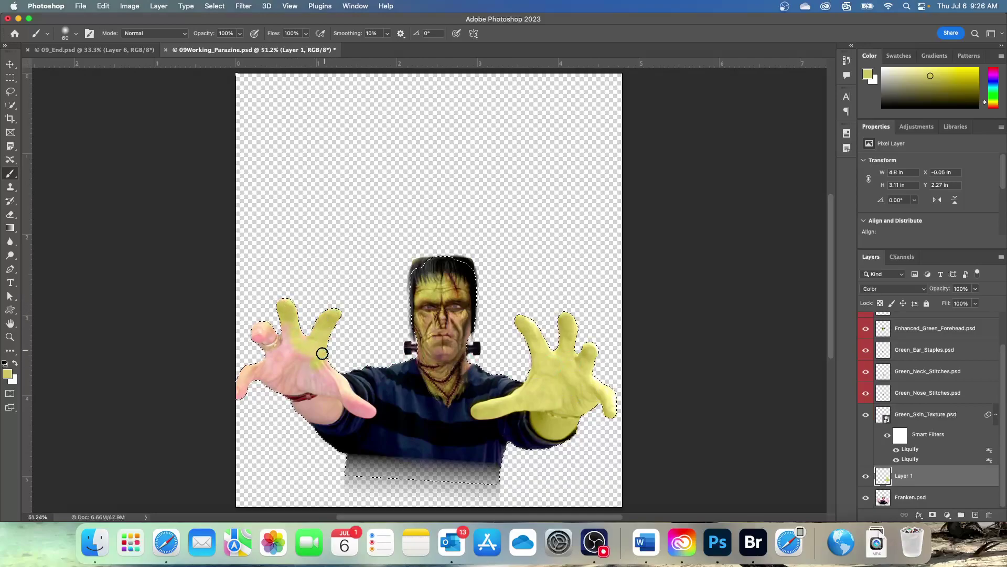
{"action": "left_click_drag", "start_coordinate": [265, 335], "coordinate": [260, 328]}
{"action": "mouse_move", "coordinate": [302, 357]}
{"action": "left_mouse_down"}
{"action": "mouse_move", "coordinate": [255, 369]}
{"action": "mouse_move", "coordinate": [236, 391]}
{"action": "mouse_move", "coordinate": [249, 379]}
{"action": "mouse_move", "coordinate": [244, 394]}
{"action": "mouse_move", "coordinate": [262, 371]}
{"action": "mouse_move", "coordinate": [257, 382]}
{"action": "mouse_move", "coordinate": [292, 386]}
{"action": "left_mouse_up"}
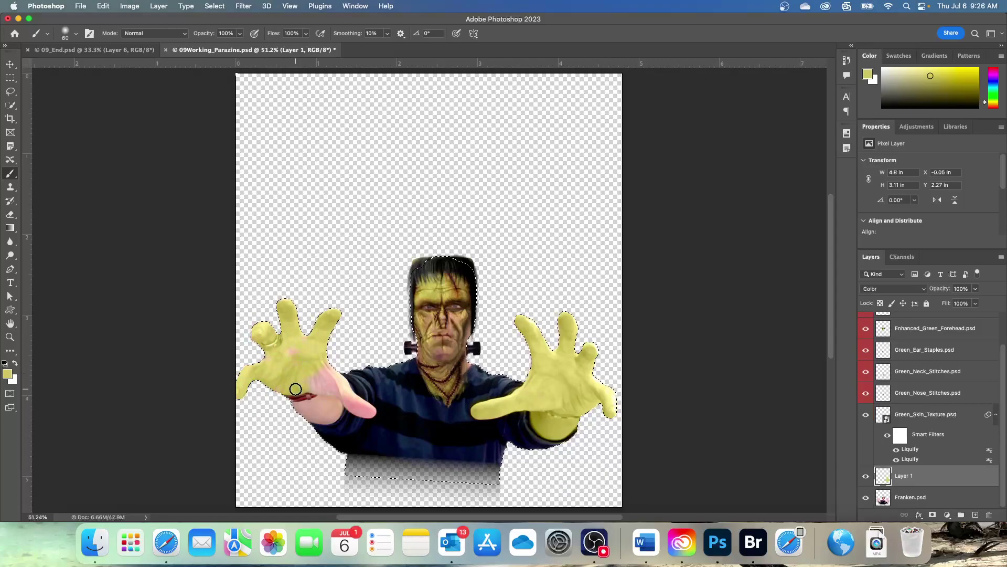
{"action": "mouse_move", "coordinate": [289, 352]}
{"action": "left_mouse_down"}
{"action": "mouse_move", "coordinate": [316, 341]}
{"action": "mouse_move", "coordinate": [301, 336]}
{"action": "mouse_move", "coordinate": [319, 378]}
{"action": "mouse_move", "coordinate": [324, 370]}
{"action": "mouse_move", "coordinate": [371, 413]}
{"action": "mouse_move", "coordinate": [345, 385]}
{"action": "left_mouse_up"}
Step: Enlarge the brush to 100, deselect the figure and save the document
{"action": "key", "text": "bracketright"}
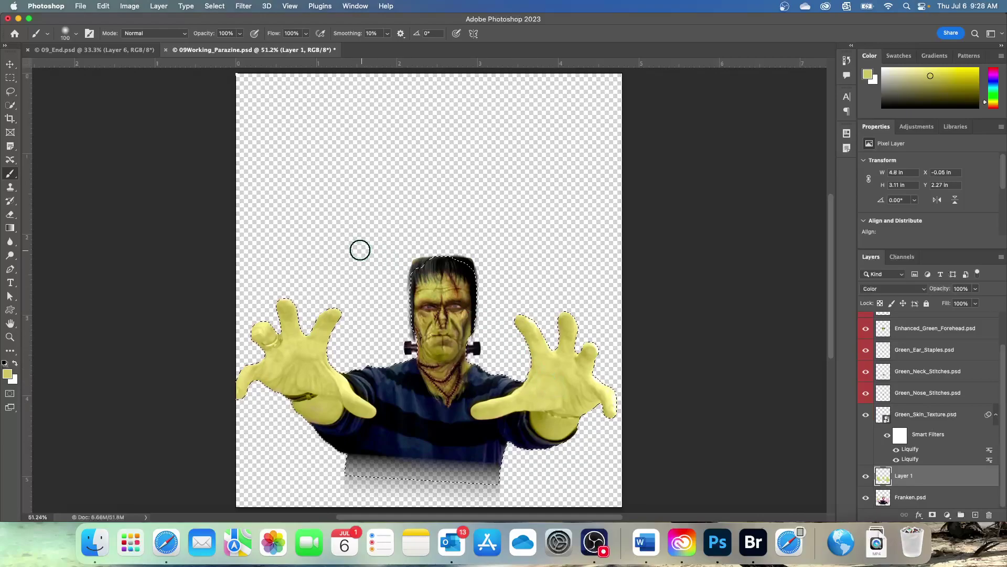
{"action": "left_click", "coordinate": [217, 10]}
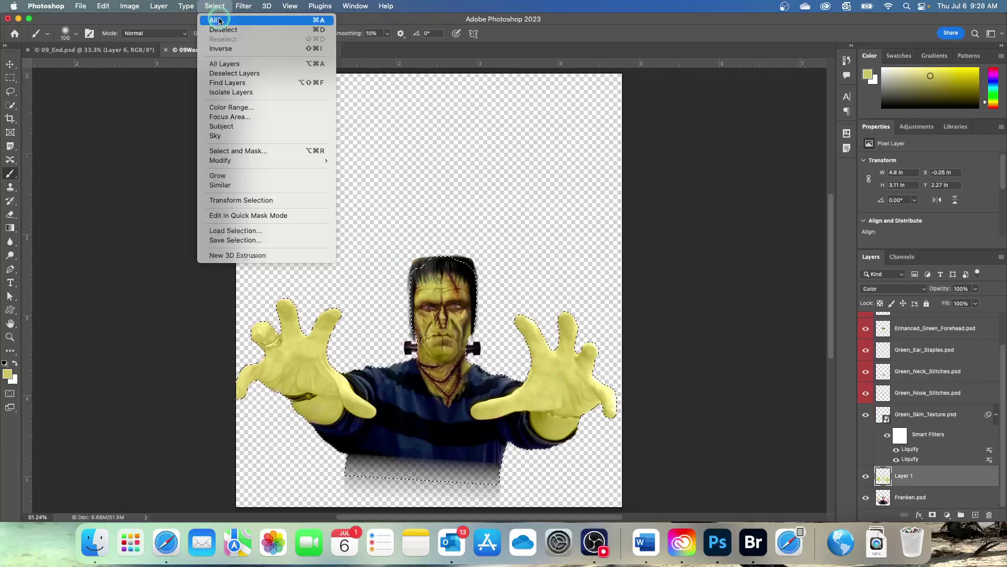
{"action": "left_click", "coordinate": [216, 27]}
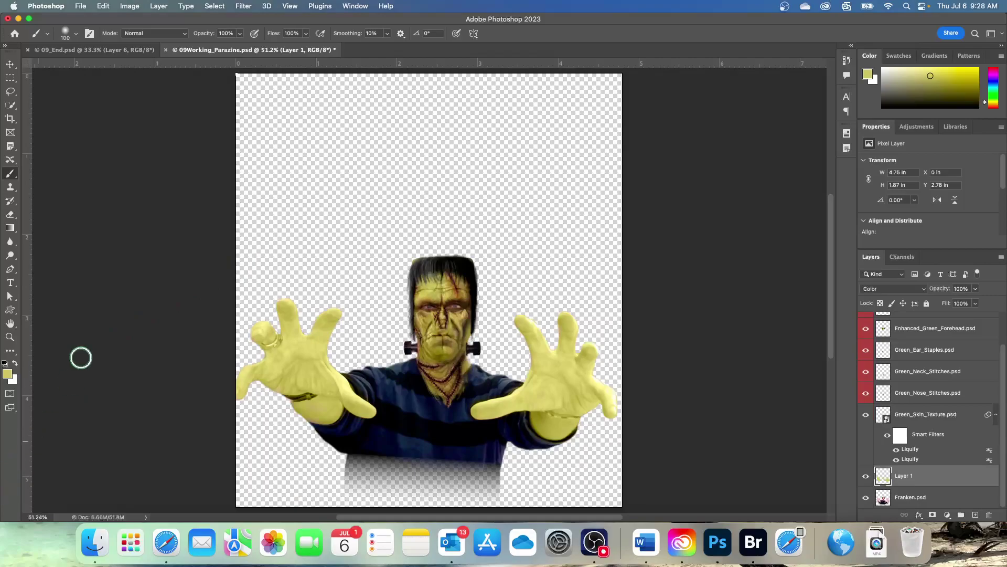
{"action": "left_click", "coordinate": [80, 6]}
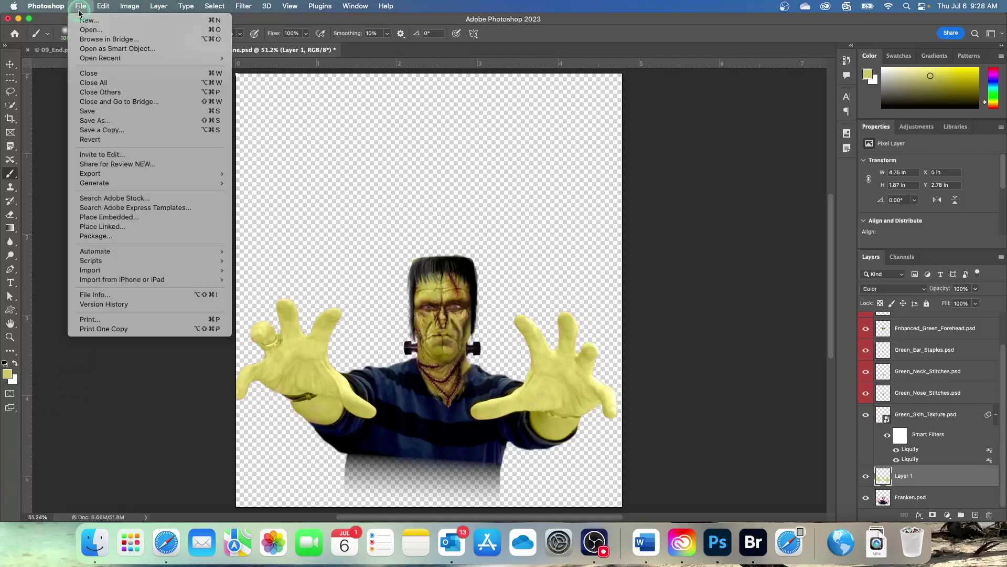
{"action": "left_click", "coordinate": [95, 111]}
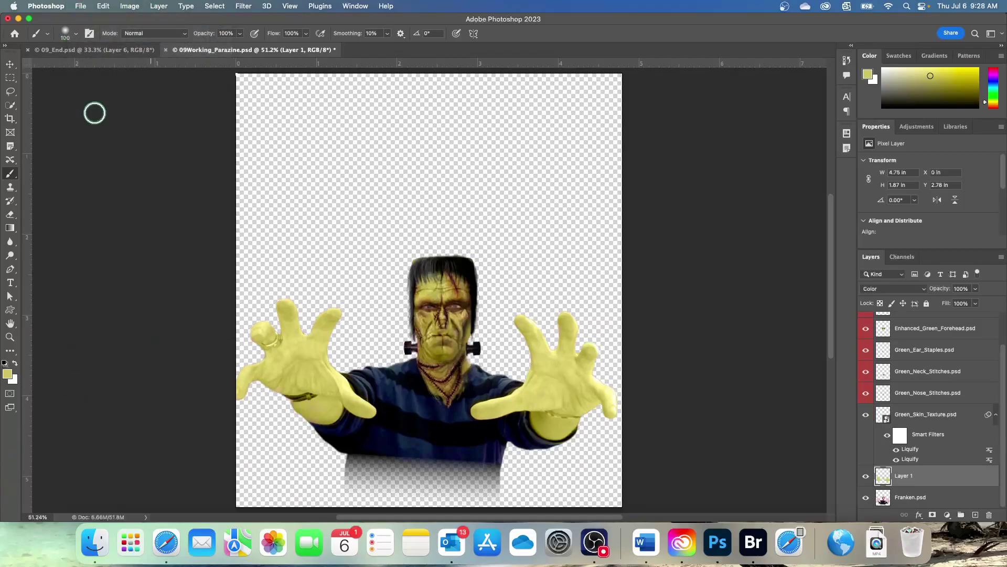